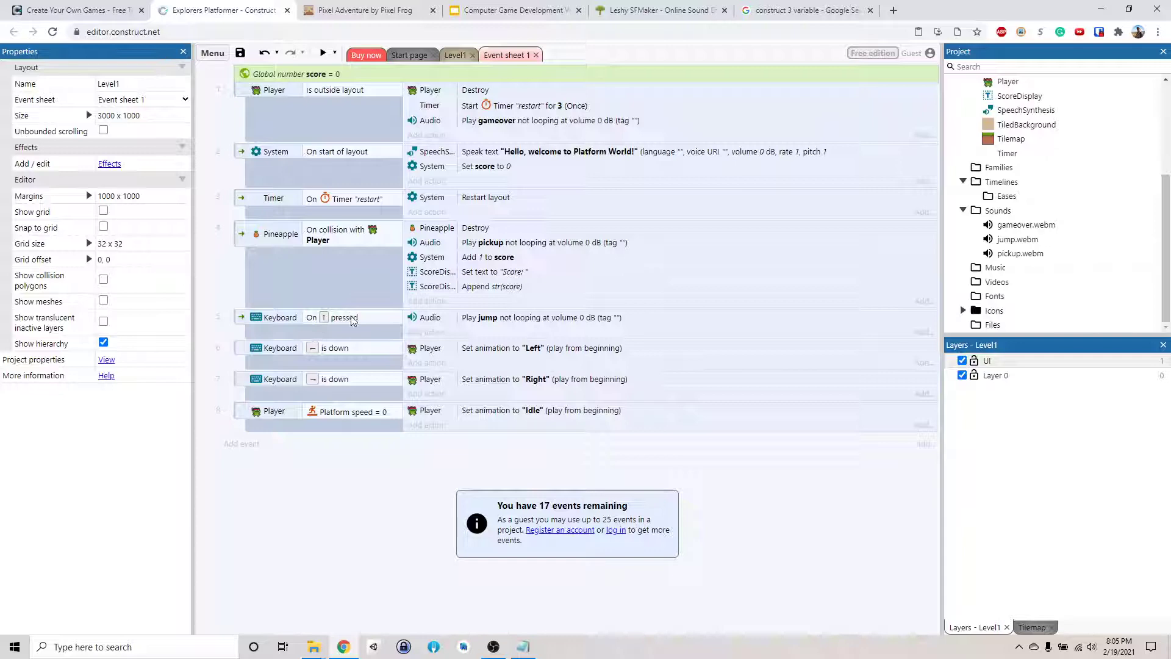
Preview the game, make the frog jump twice with the Up key, then close the preview.
click(322, 54)
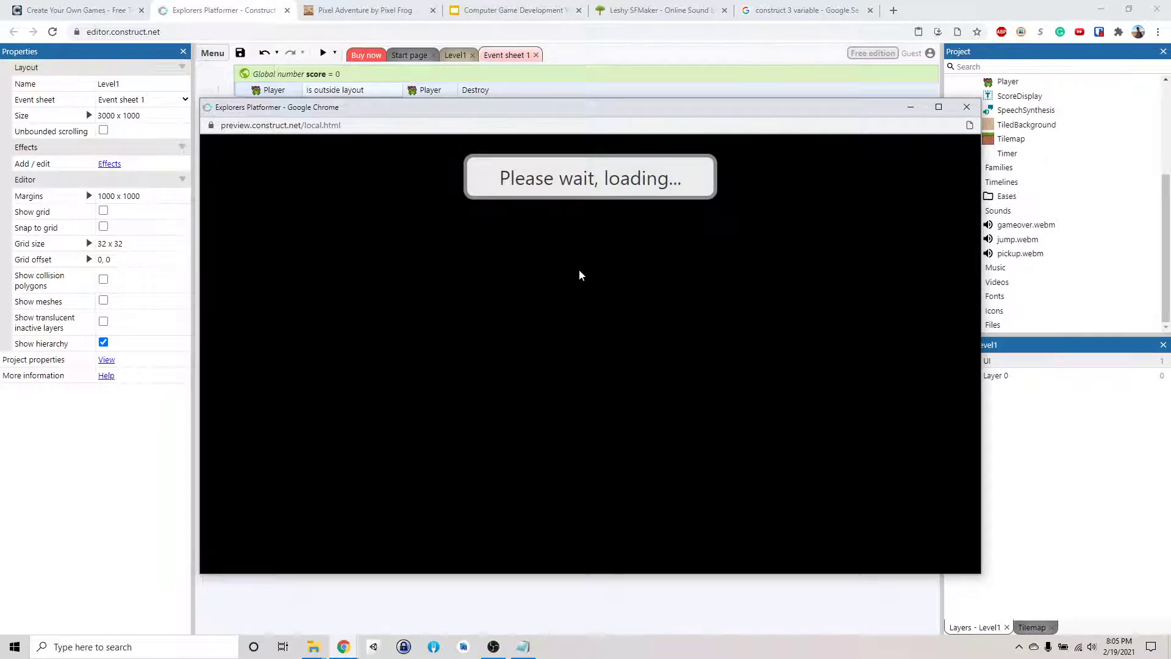
key(Up)
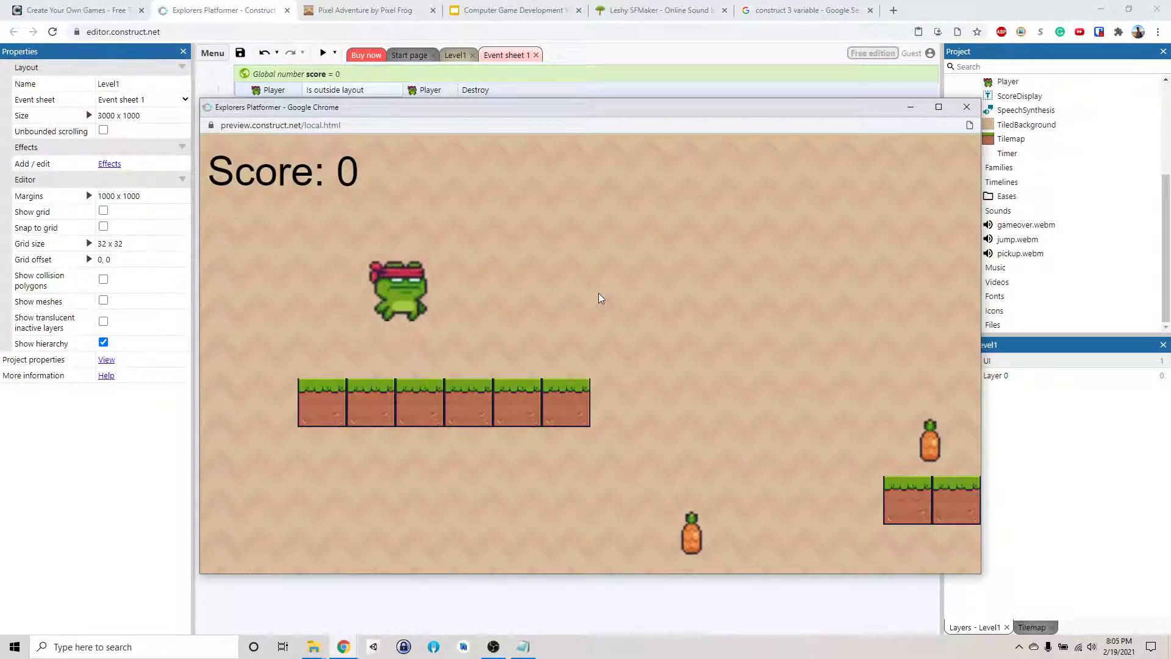
key(Up)
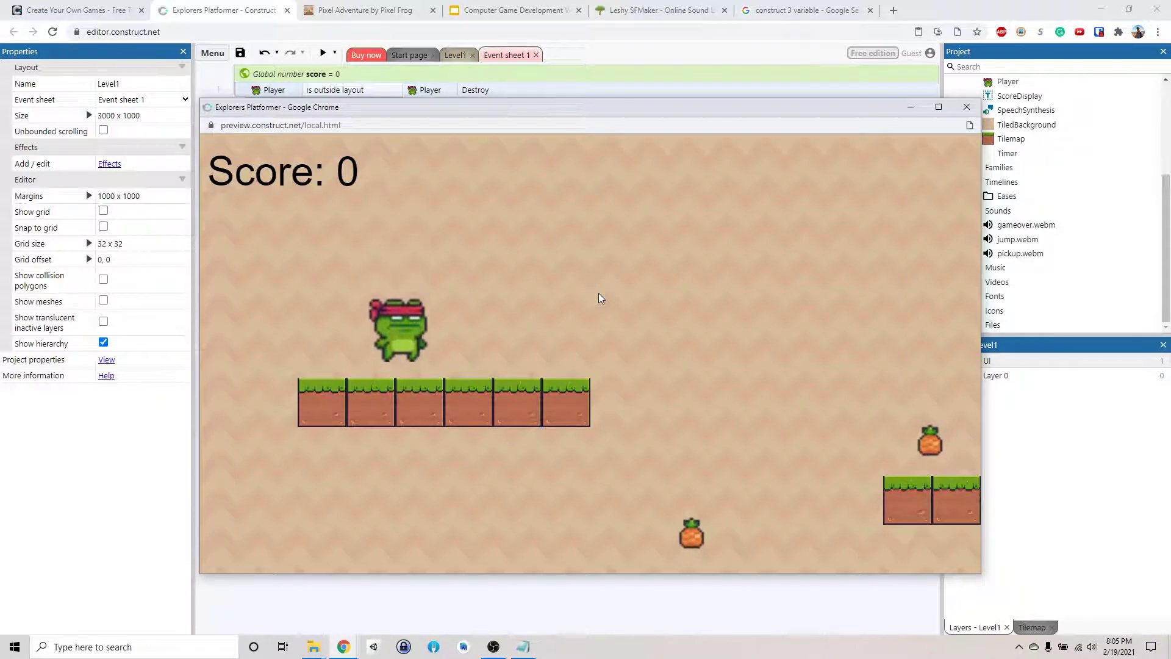
click(967, 108)
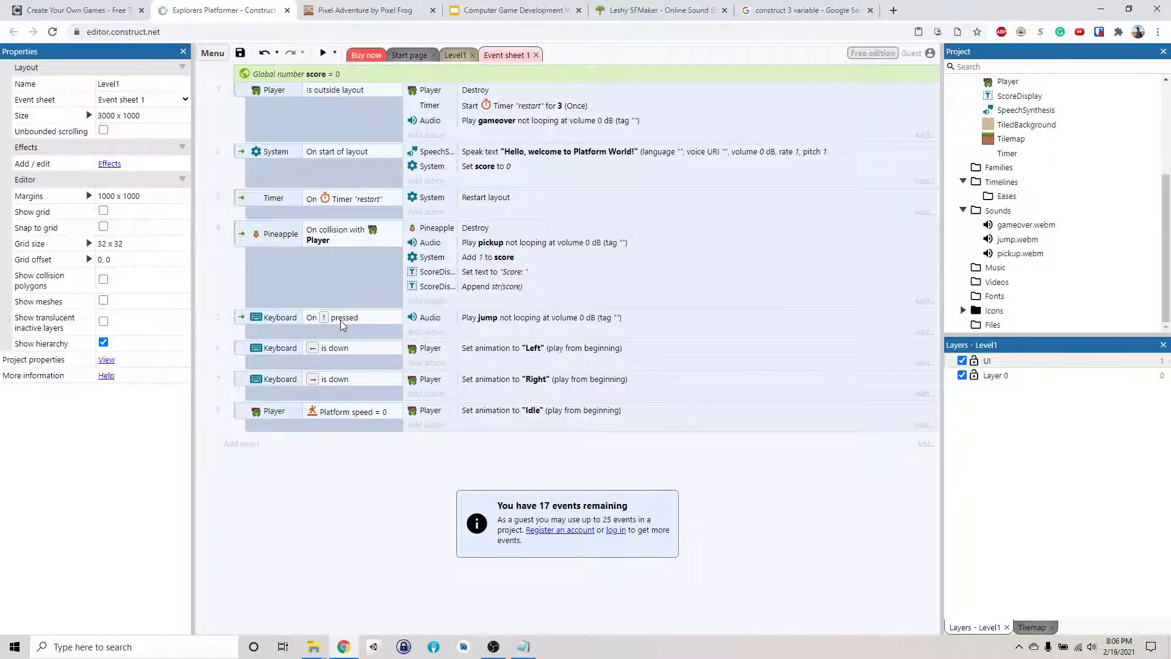
Add a Player 'Is on floor' sub-event under Up pressed and move Play jump into it.
click(330, 332)
right_click(328, 331)
mouse_move(385, 341)
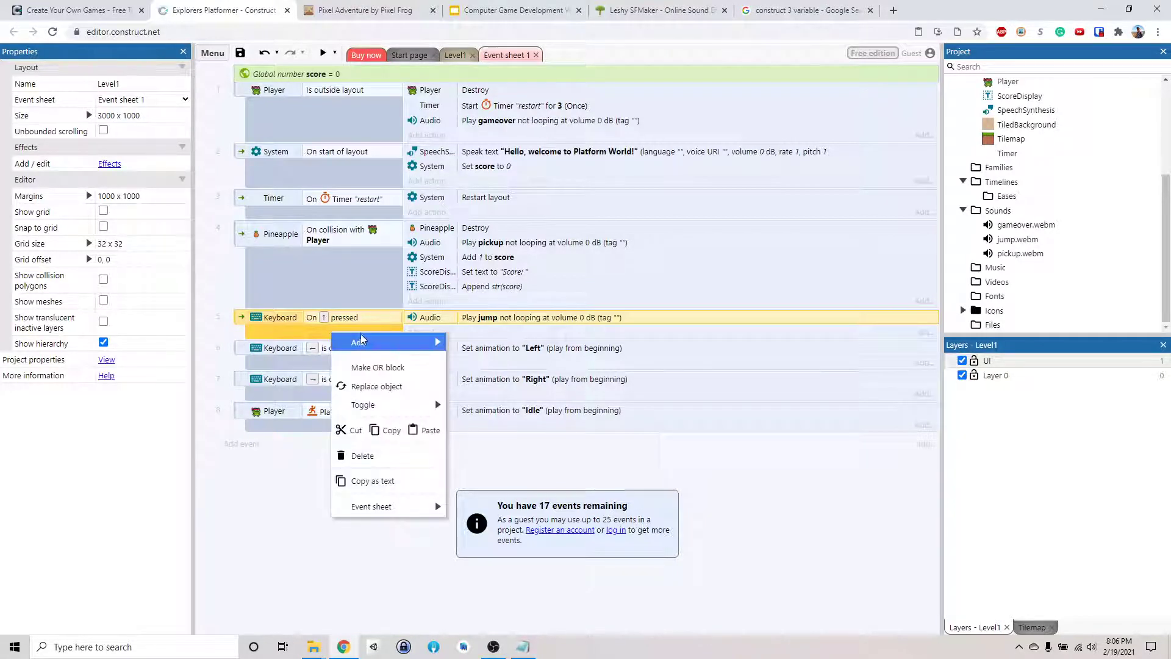
click(522, 408)
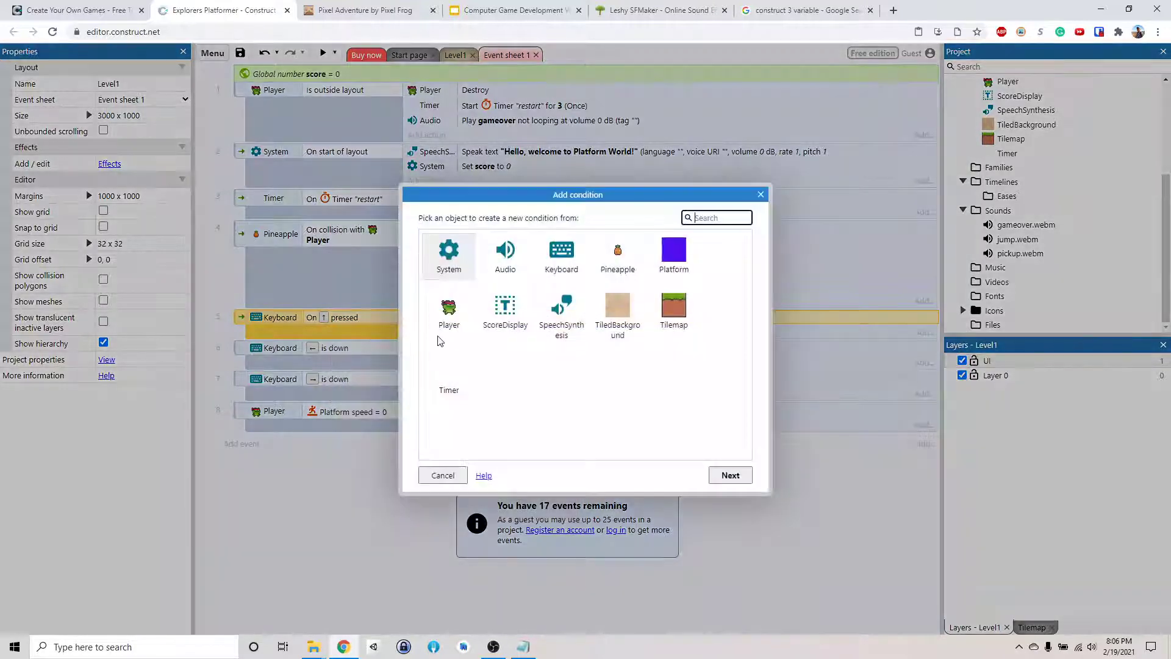
double_click(460, 316)
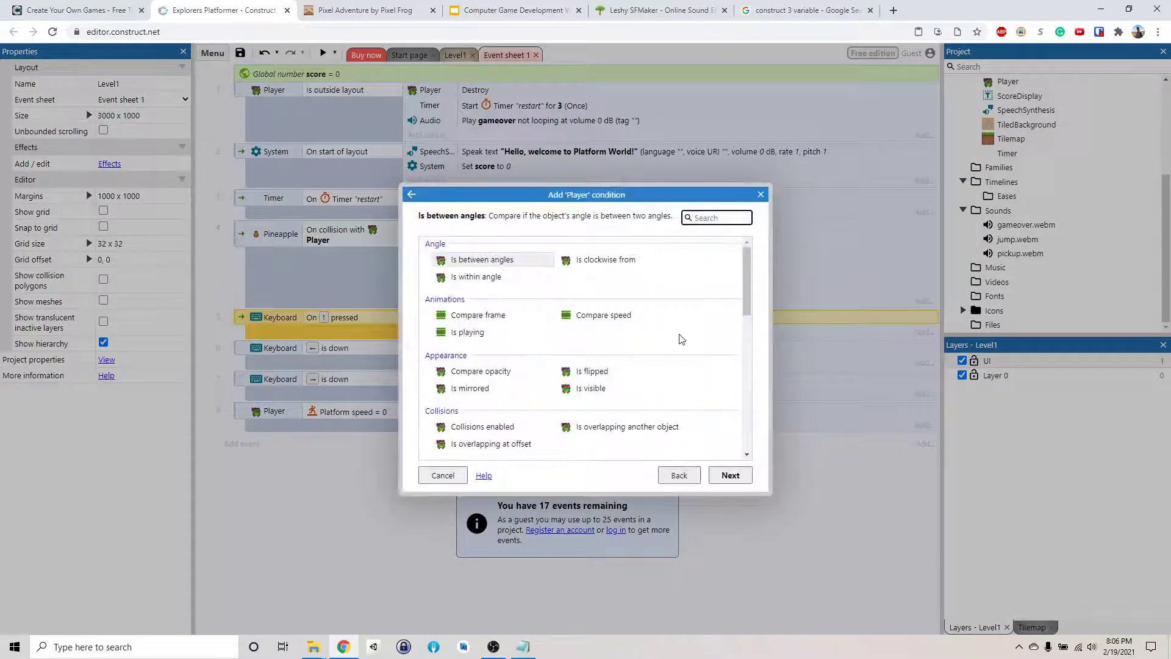
scroll(679, 337, down, 2)
scroll(661, 342, down, 2)
scroll(657, 344, down, 2)
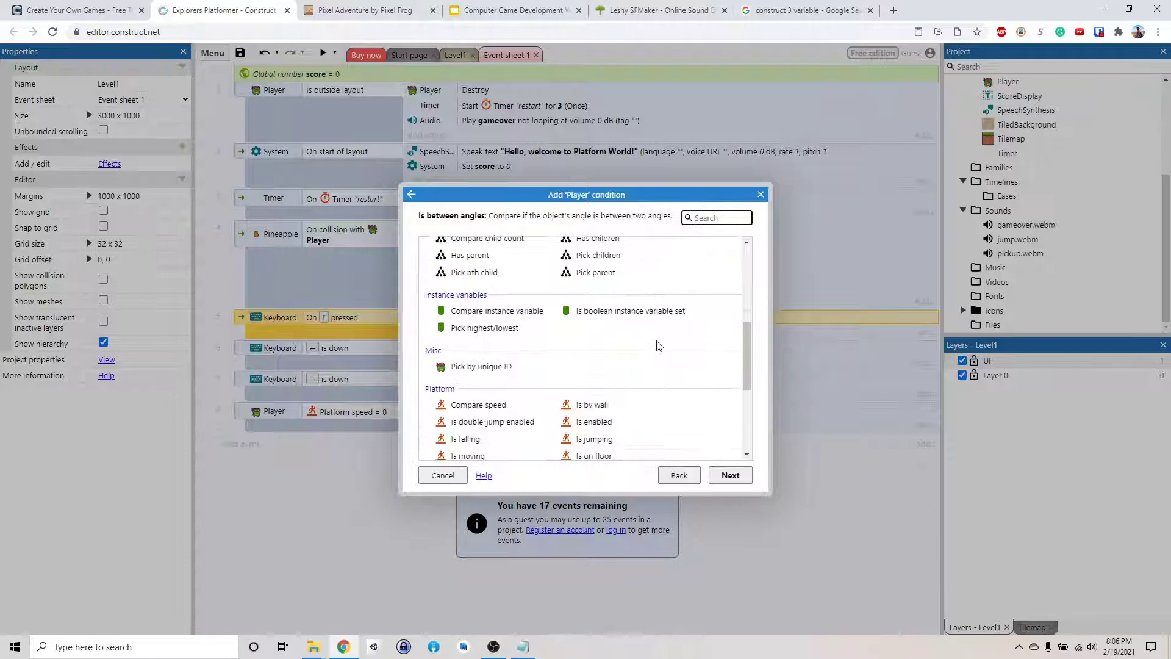
scroll(655, 345, down, 2)
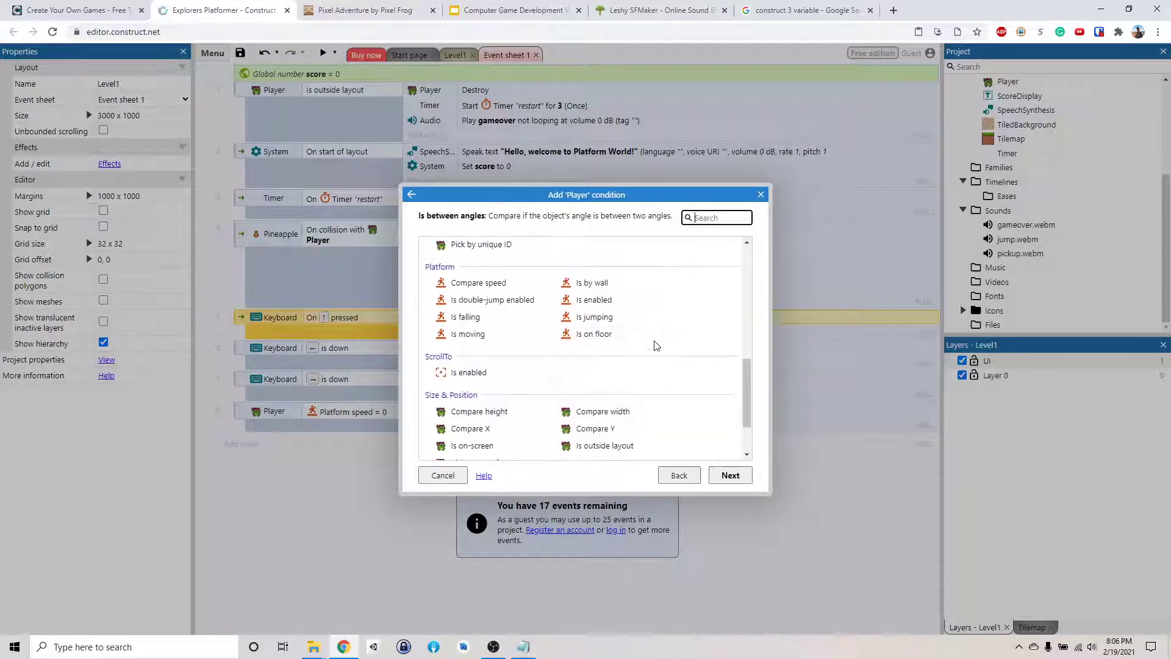
click(598, 345)
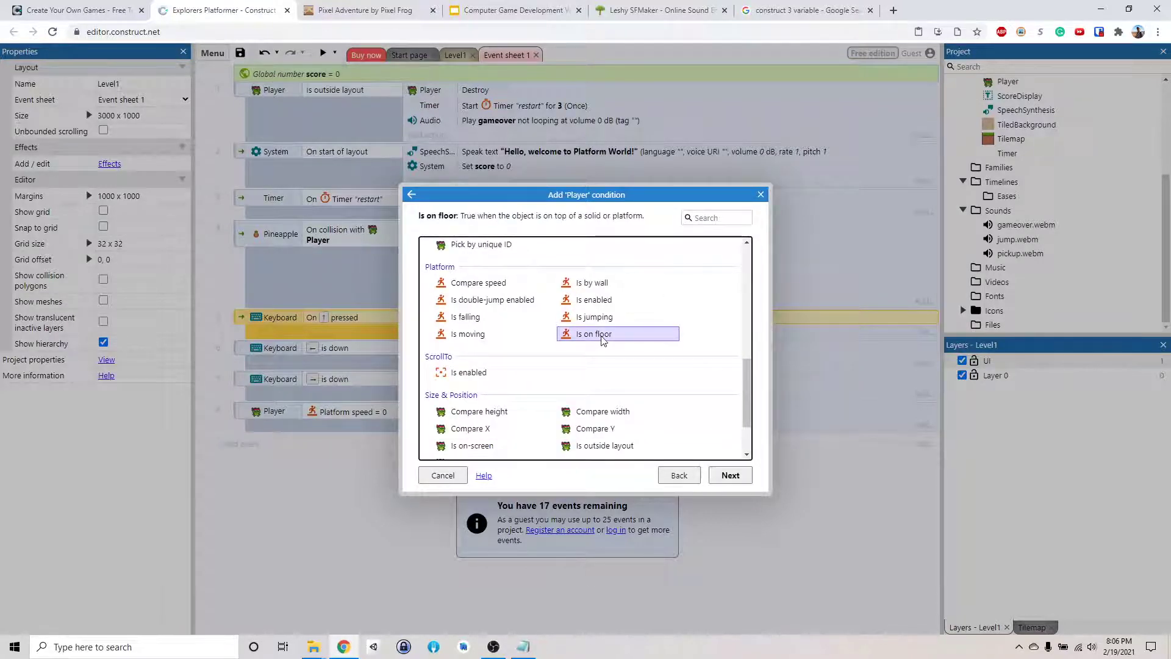
double_click(601, 335)
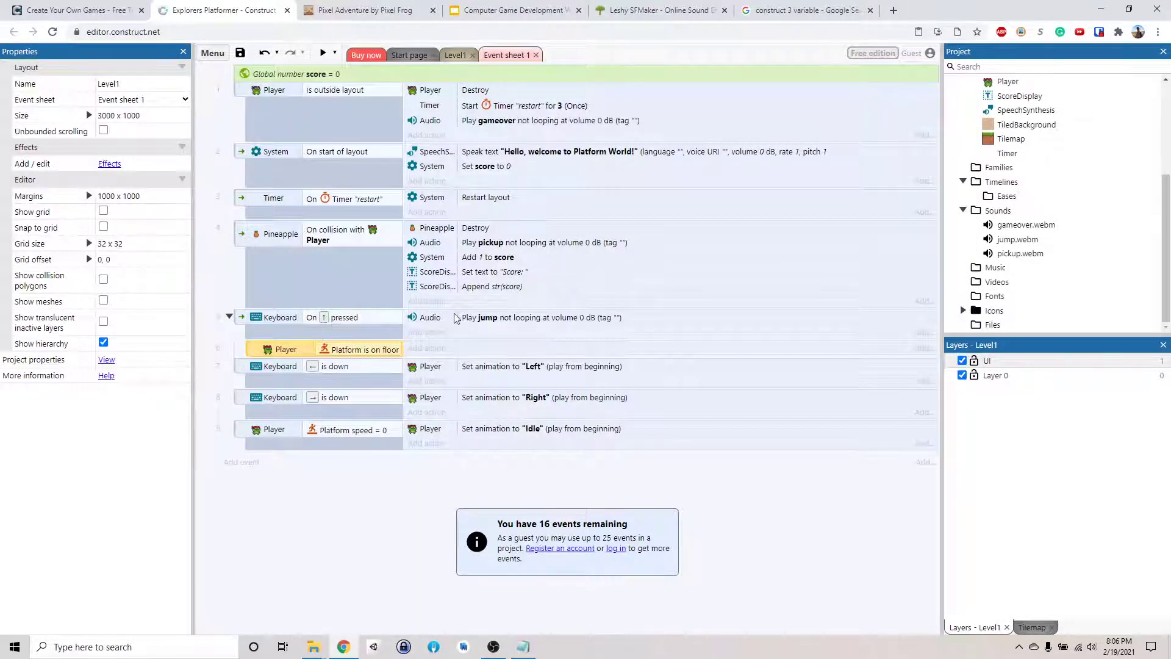
drag(523, 320, 508, 352)
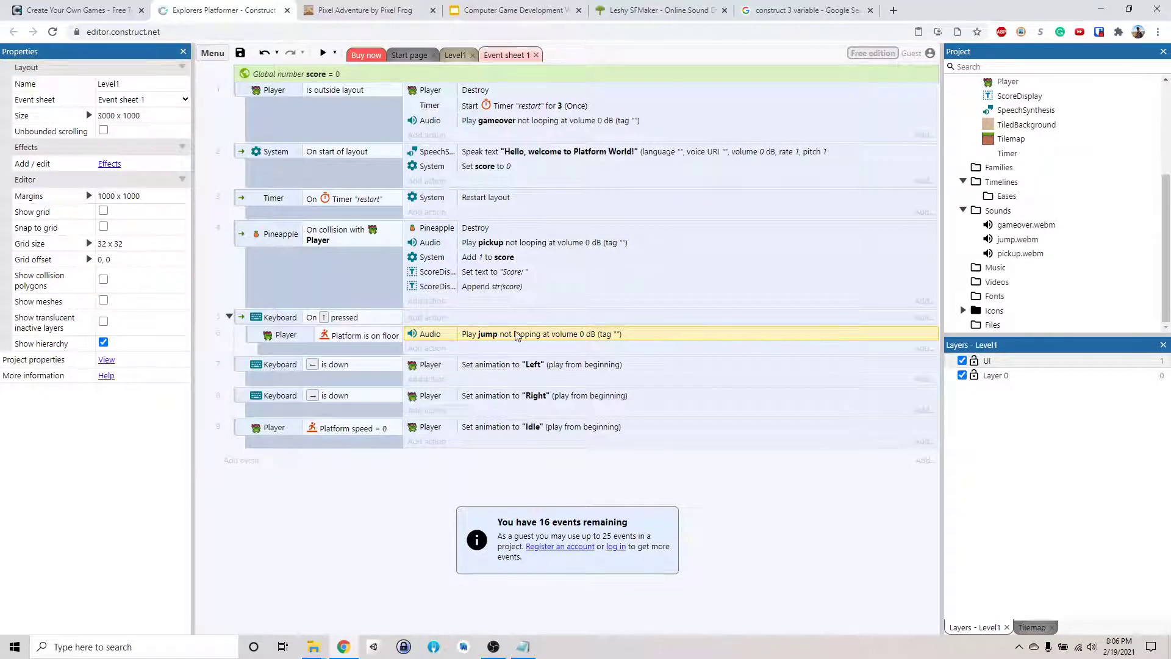
click(323, 53)
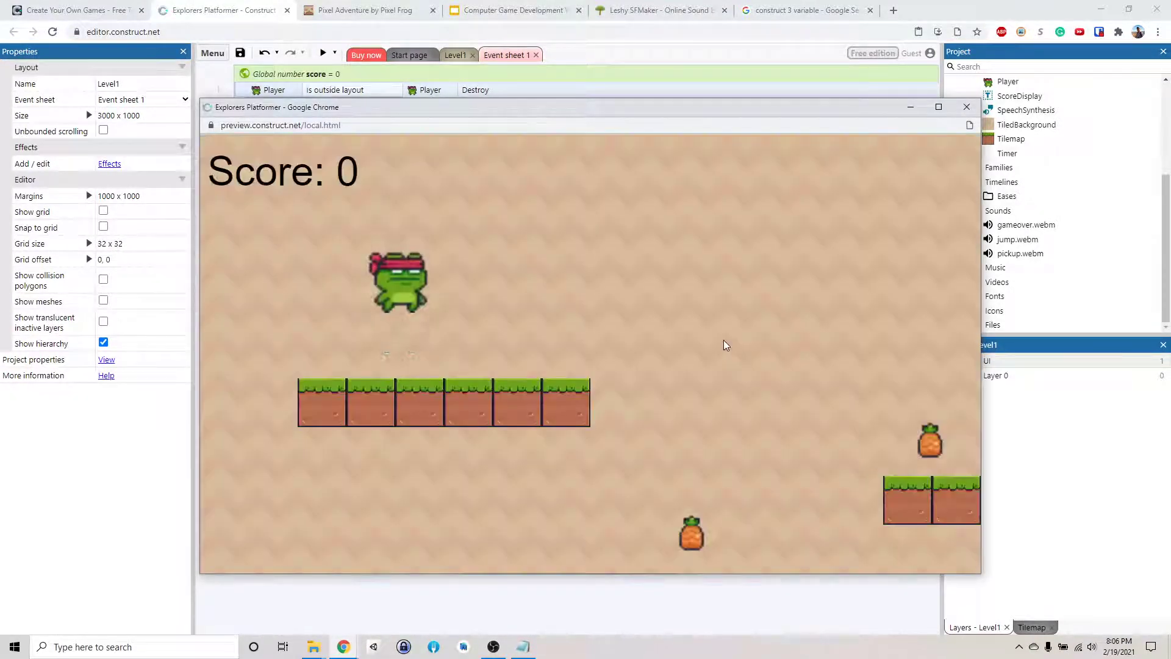
key(Right)
key(Up)
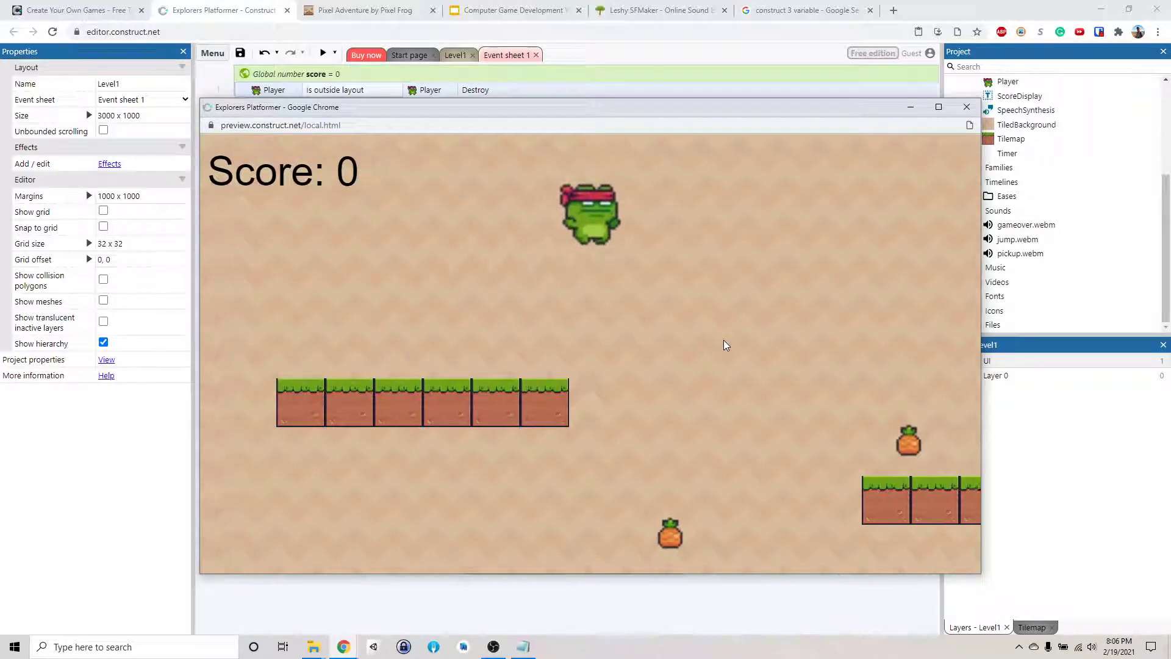
key(Up)
key(Left)
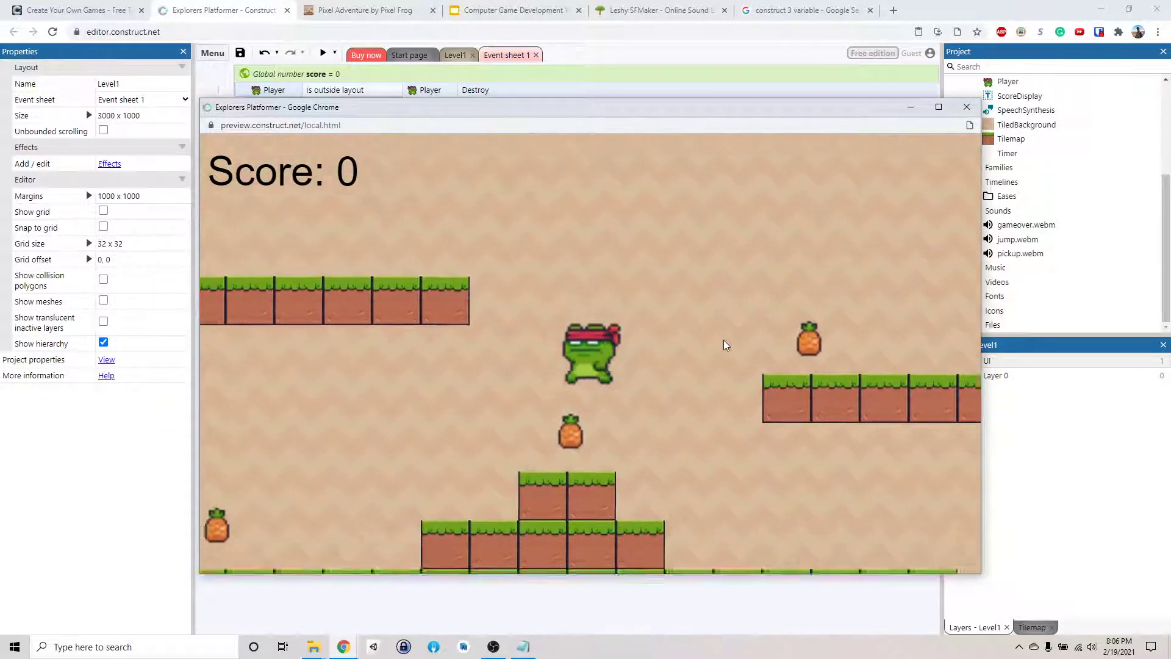
key(Right)
key(Up)
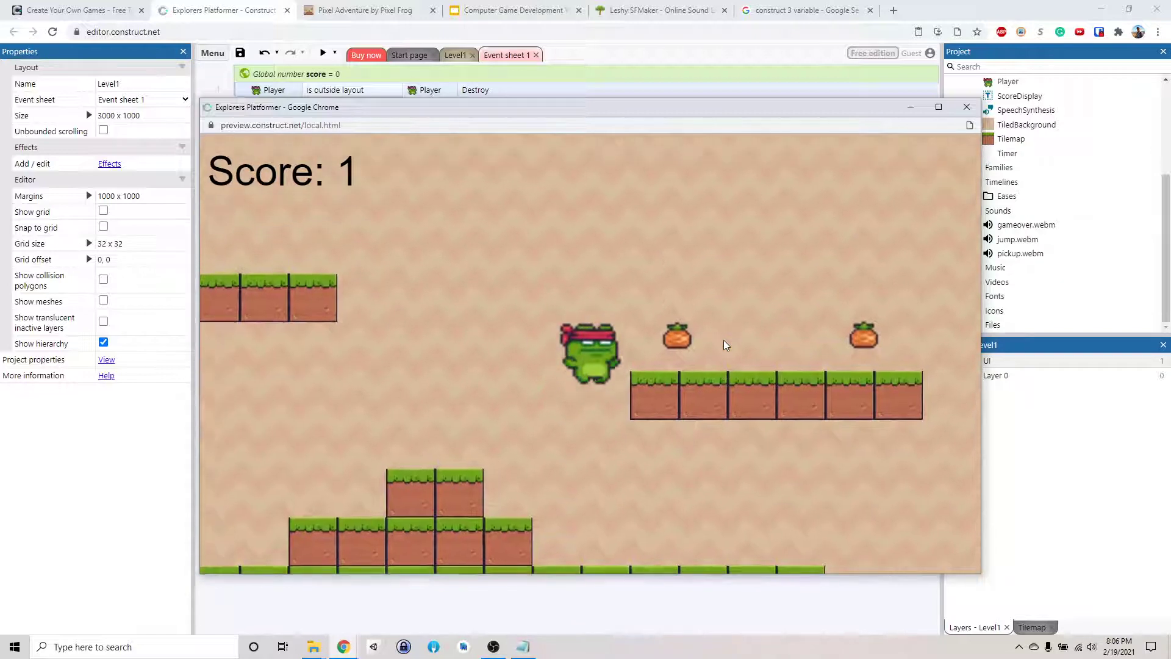
key(Left)
key(Up)
key(Right)
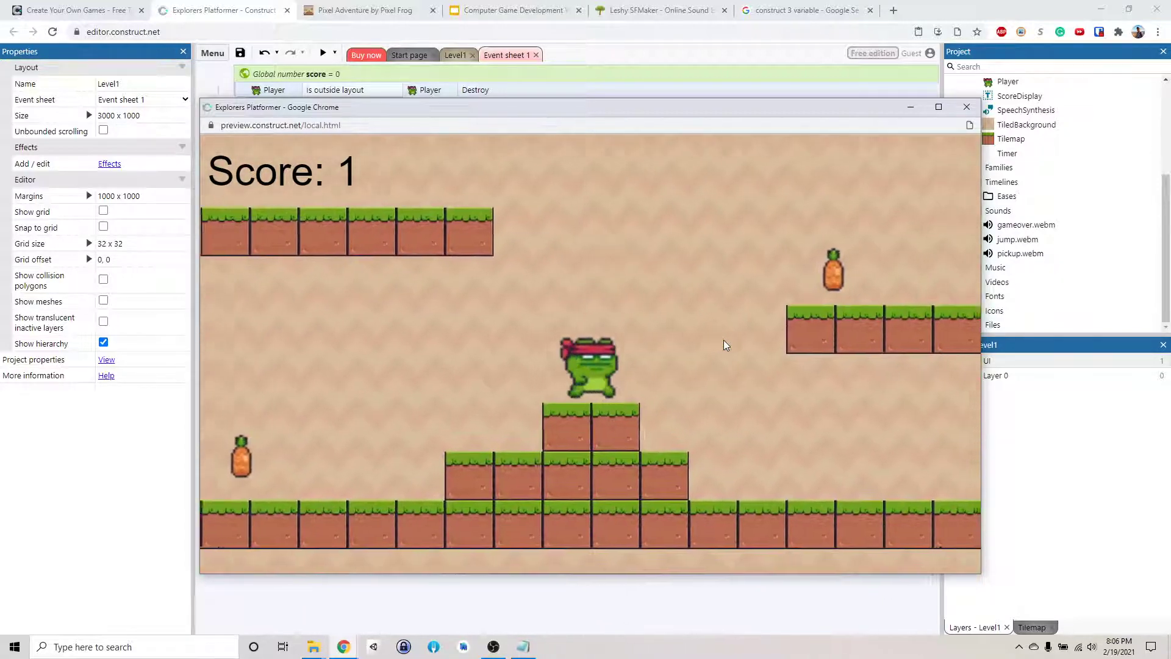
key(Up)
key(Right)
key(Up)
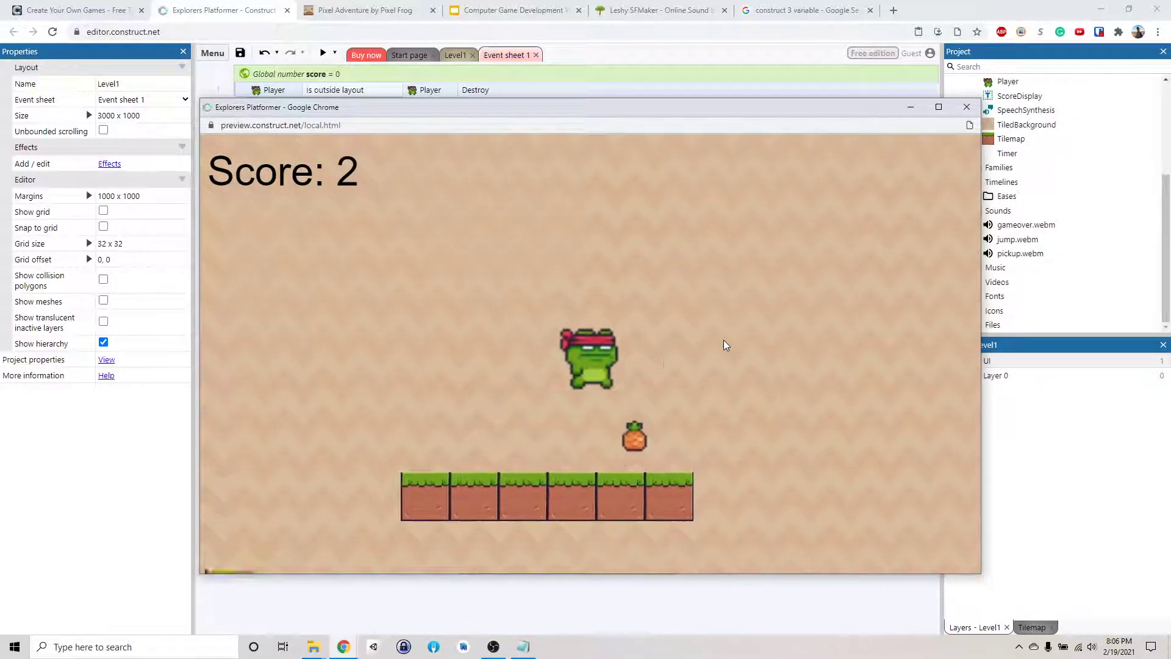
click(967, 106)
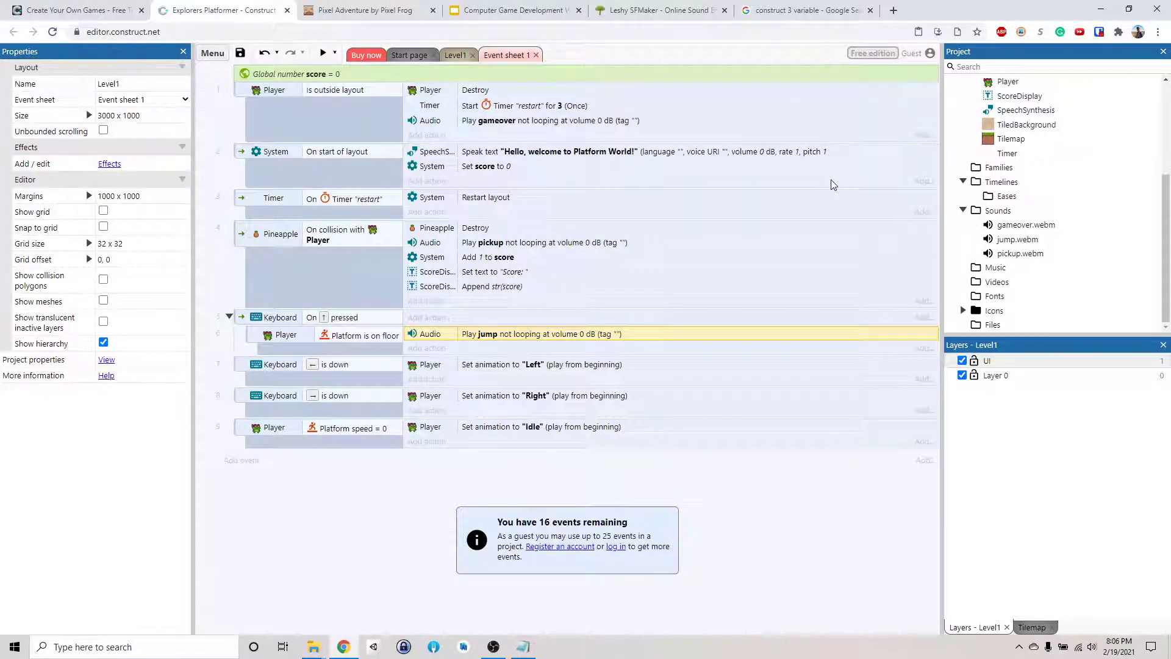